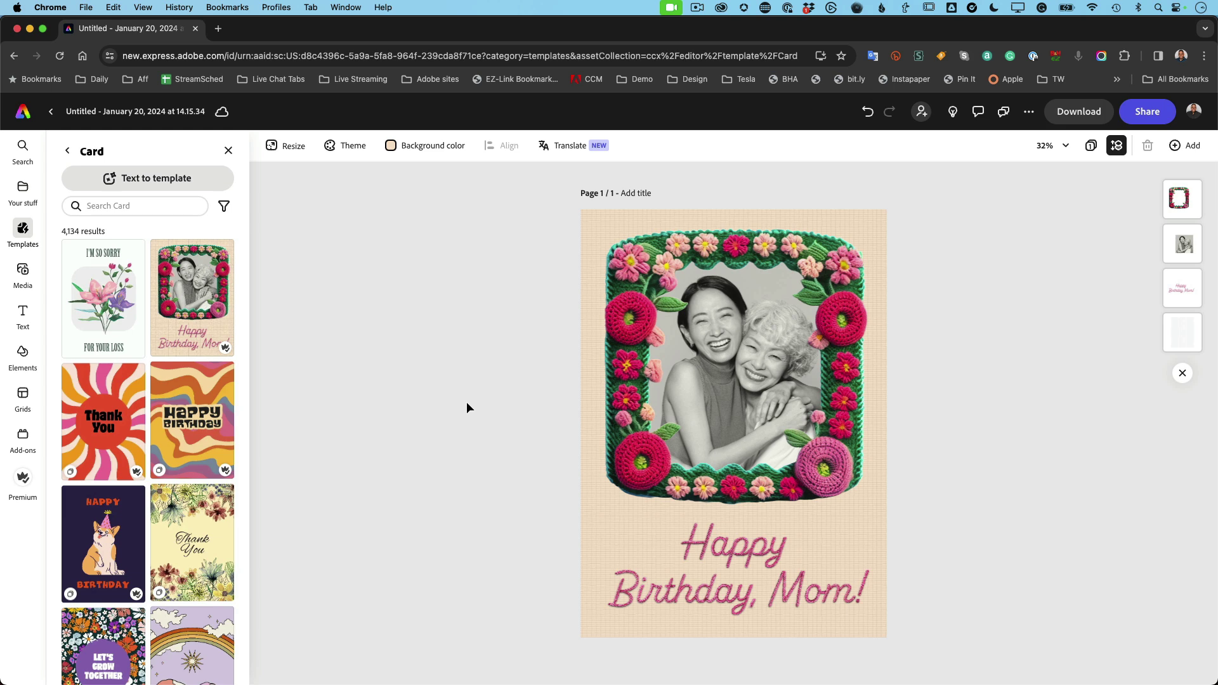
Step: Add the Wellness stock photo of the woman in red from Media > Photos
click(67, 151)
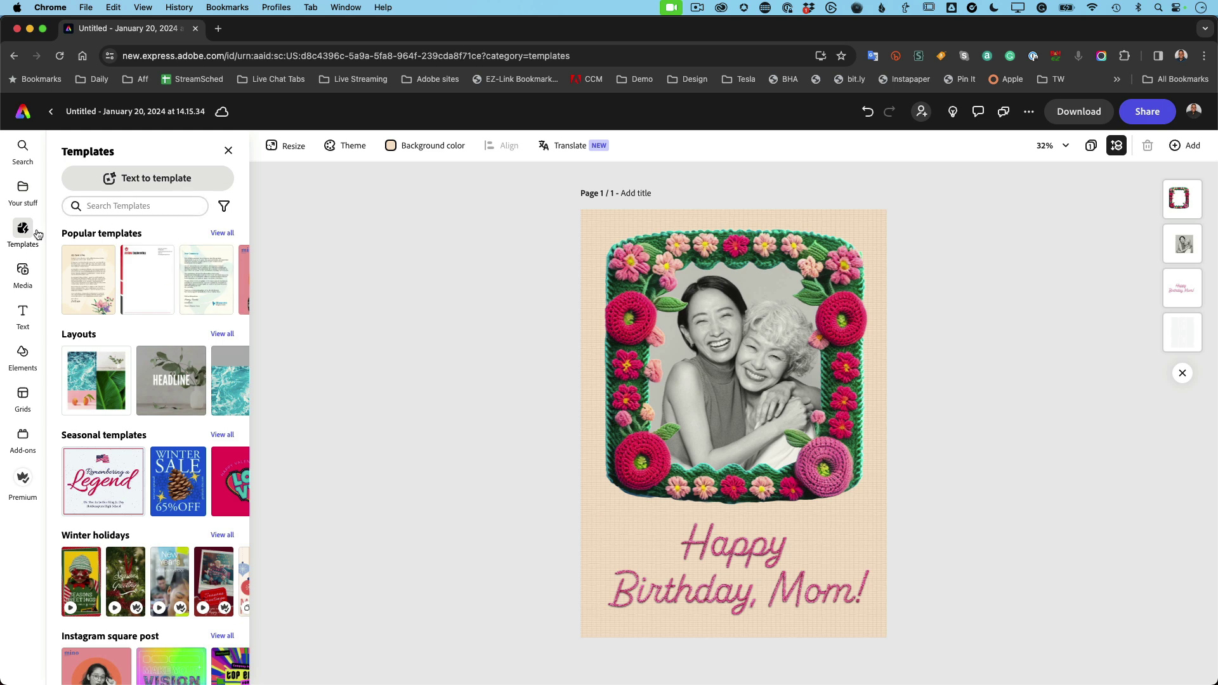
click(23, 272)
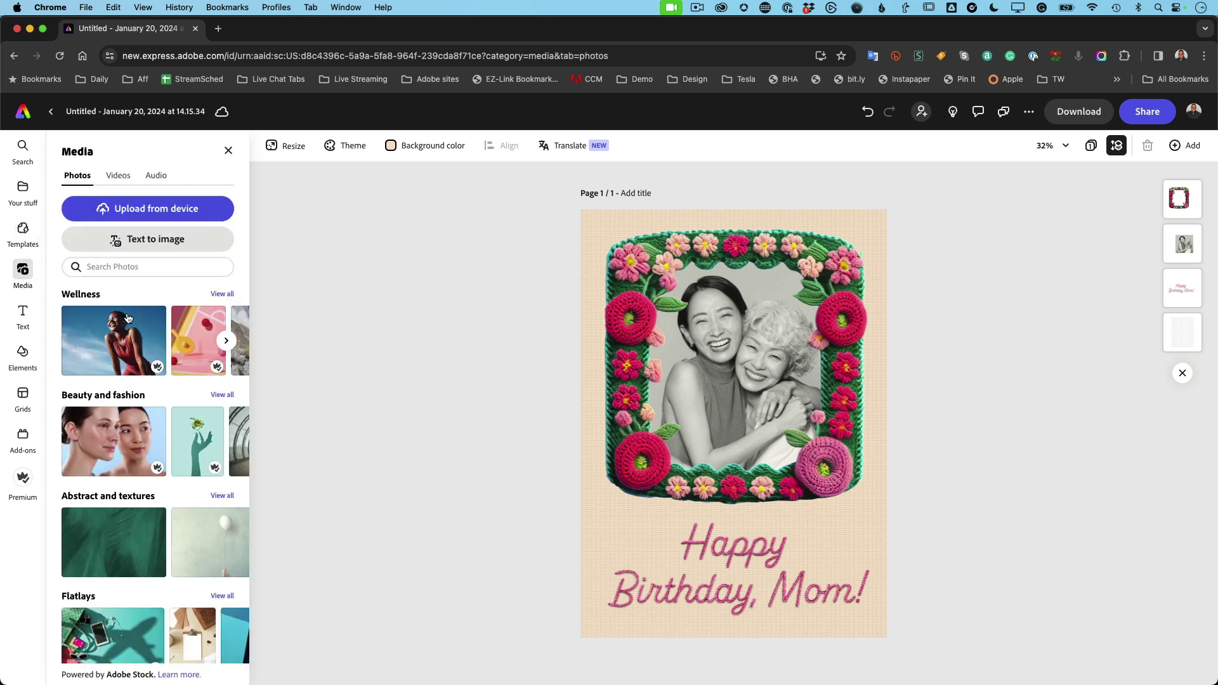
click(112, 336)
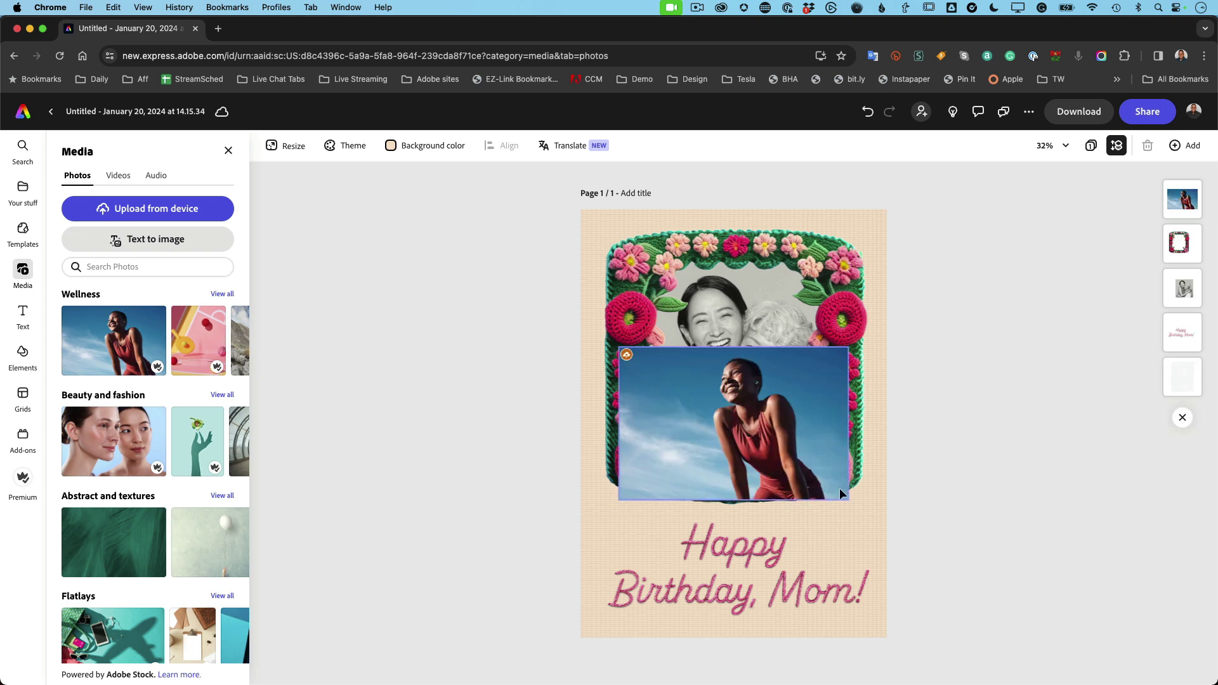
Step: Place the woman-in-red photo along the card's bottom, layered behind the 'Happy Birthday, Mom!' text
drag(758, 441, 777, 497)
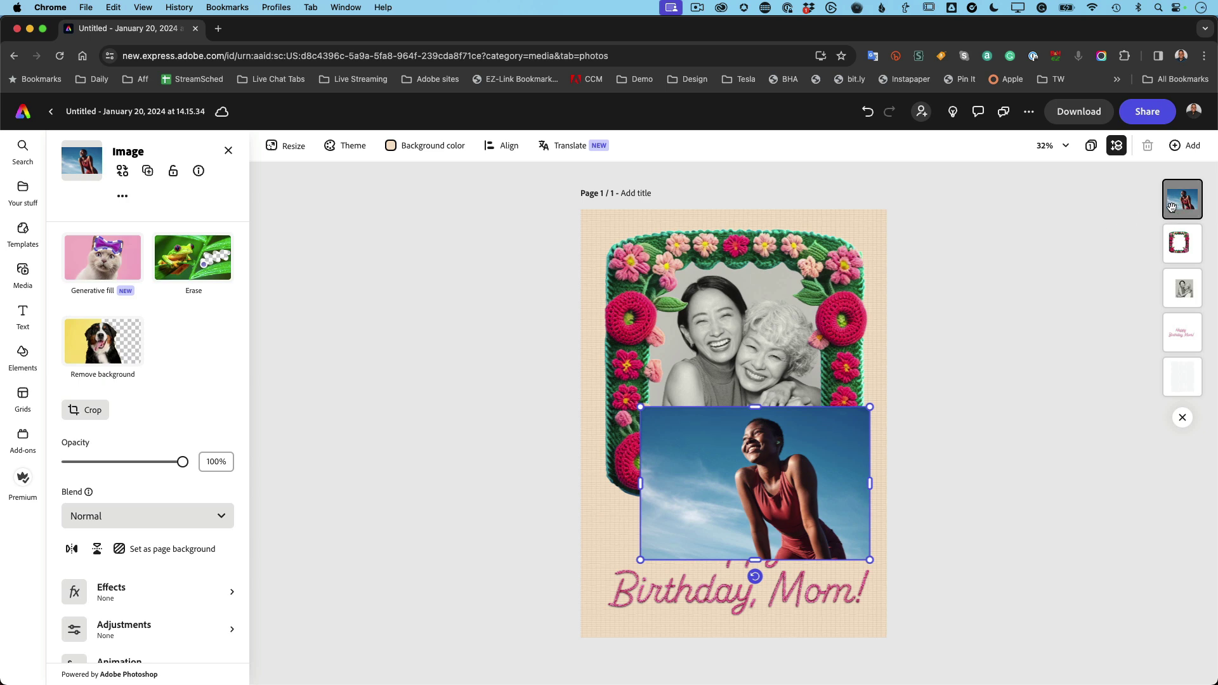
mouse_move(1142, 119)
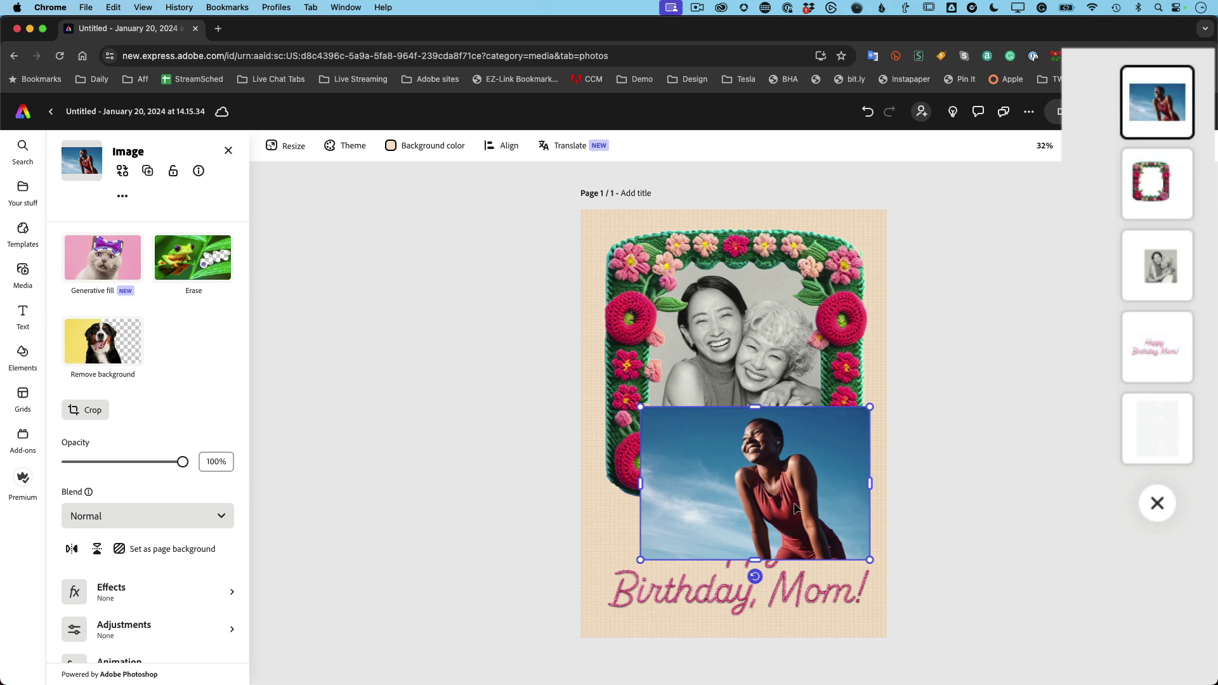
drag(798, 517, 811, 570)
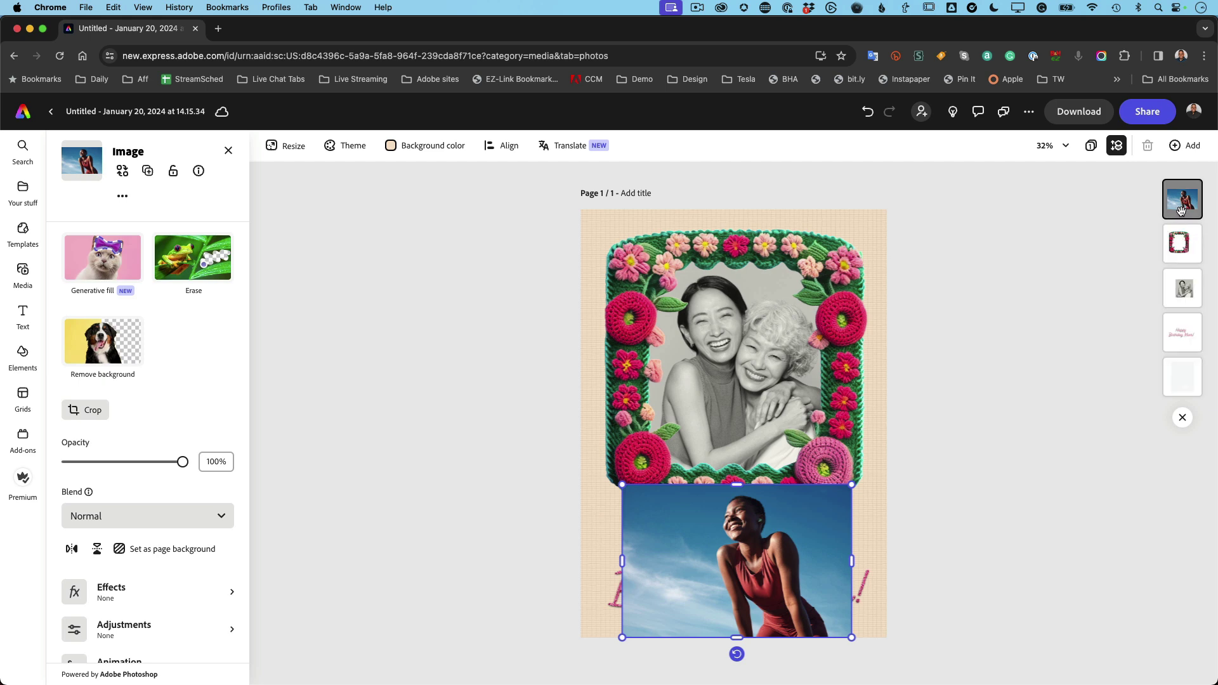
drag(1182, 211, 1131, 354)
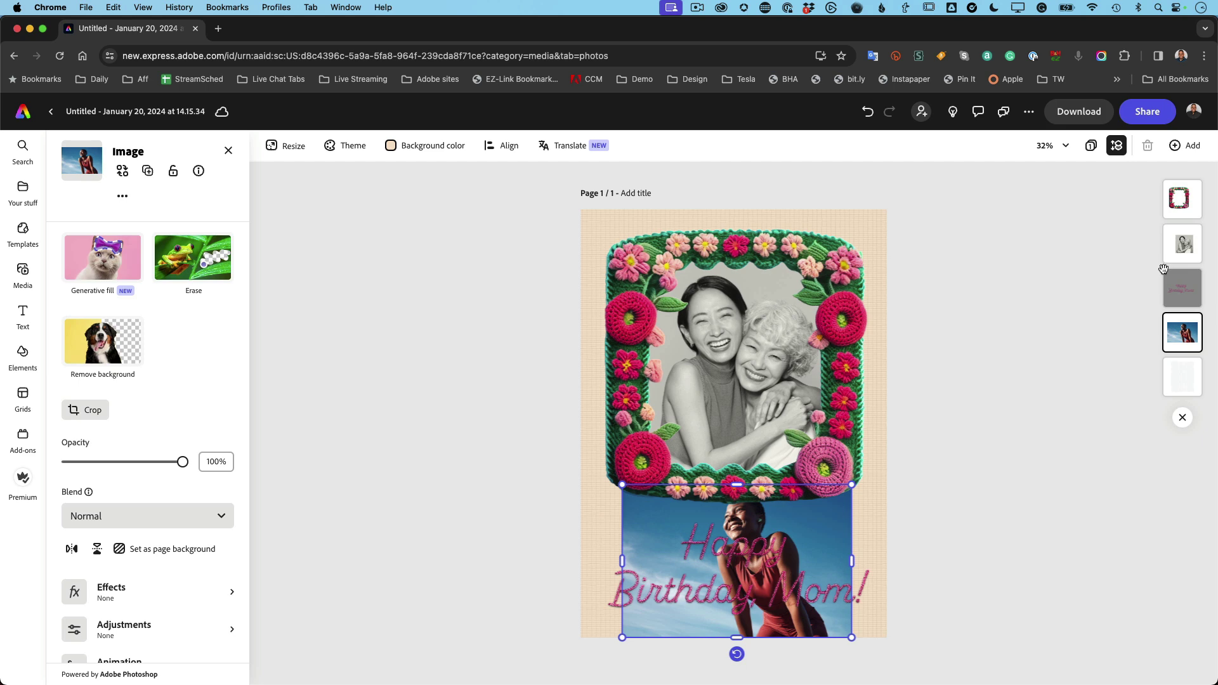
Step: Nudge the floral yarn frame slightly up, leaving its crop unchanged
click(844, 324)
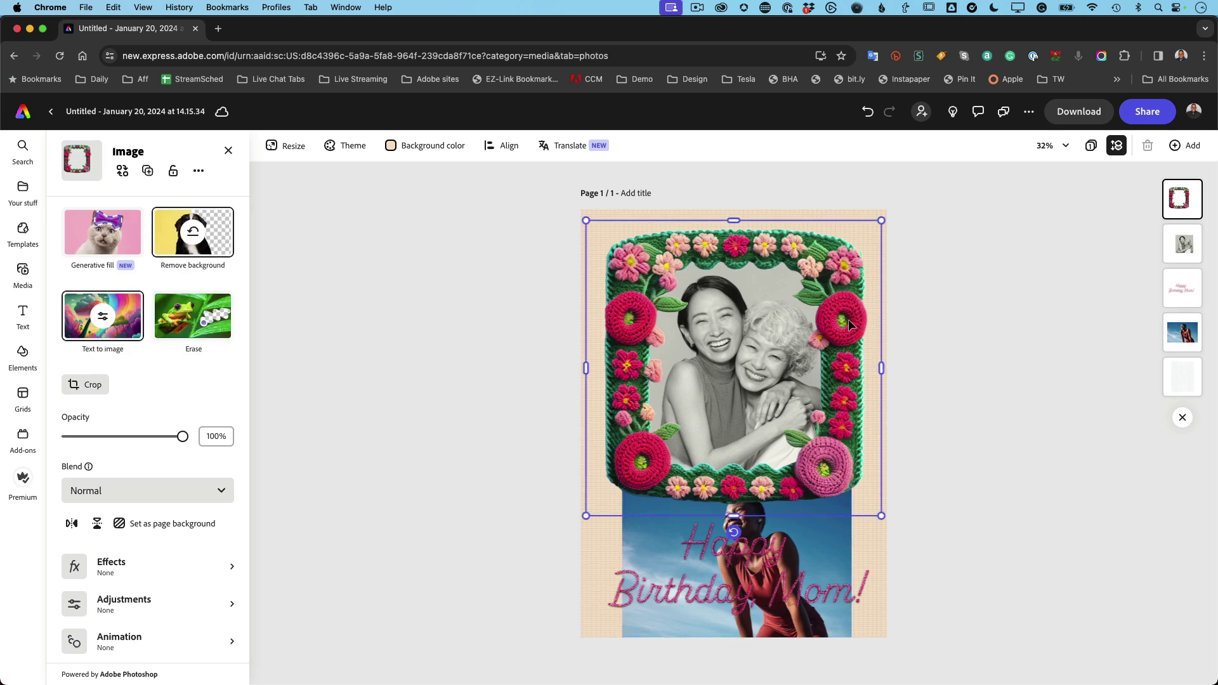
mouse_move(844, 320)
mouse_down()
mouse_move(817, 330)
mouse_move(817, 301)
mouse_move(842, 313)
mouse_up()
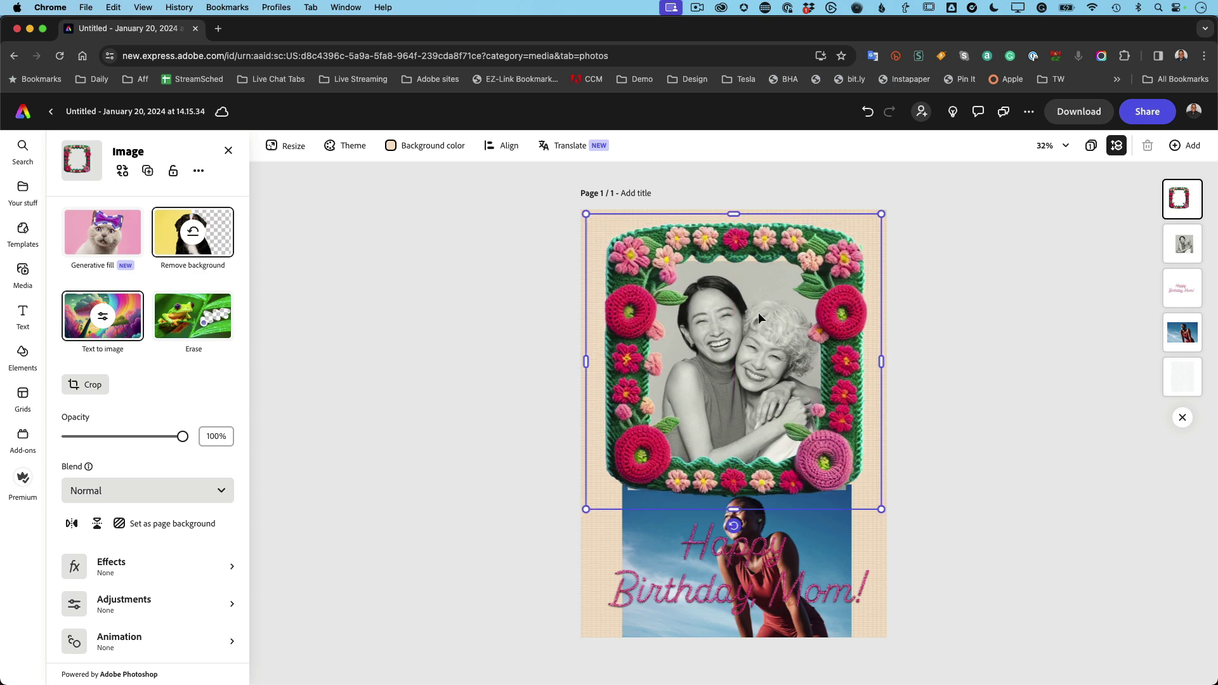
double_click(712, 322)
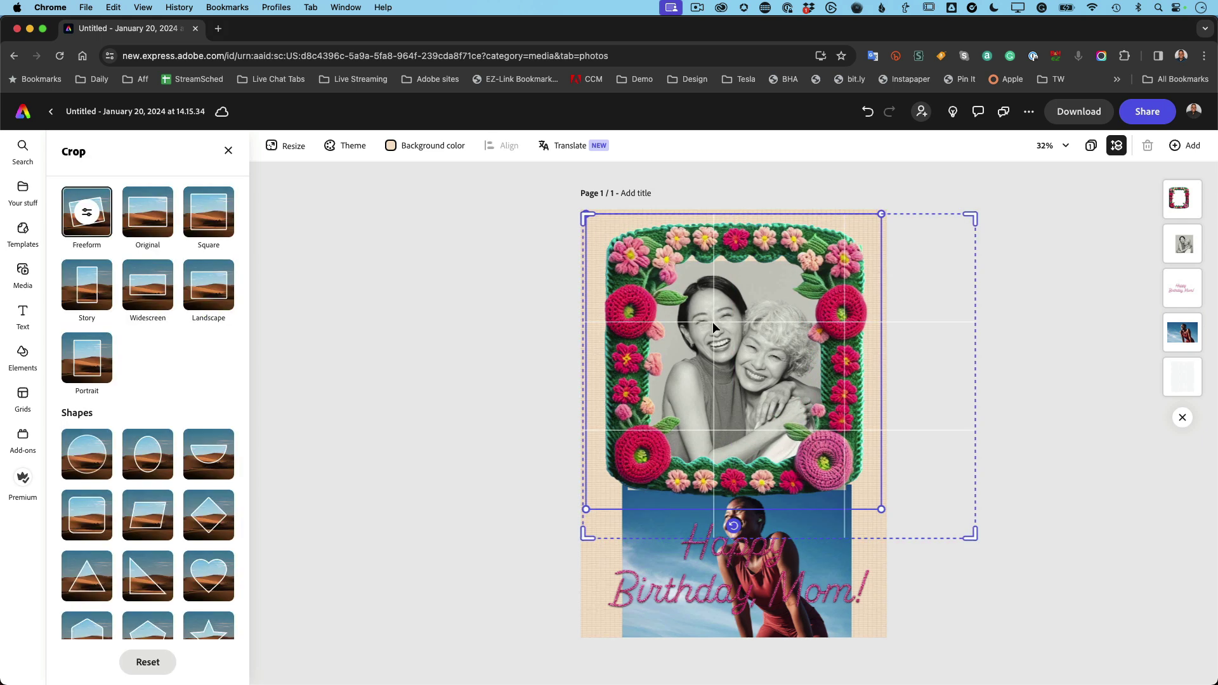
click(800, 176)
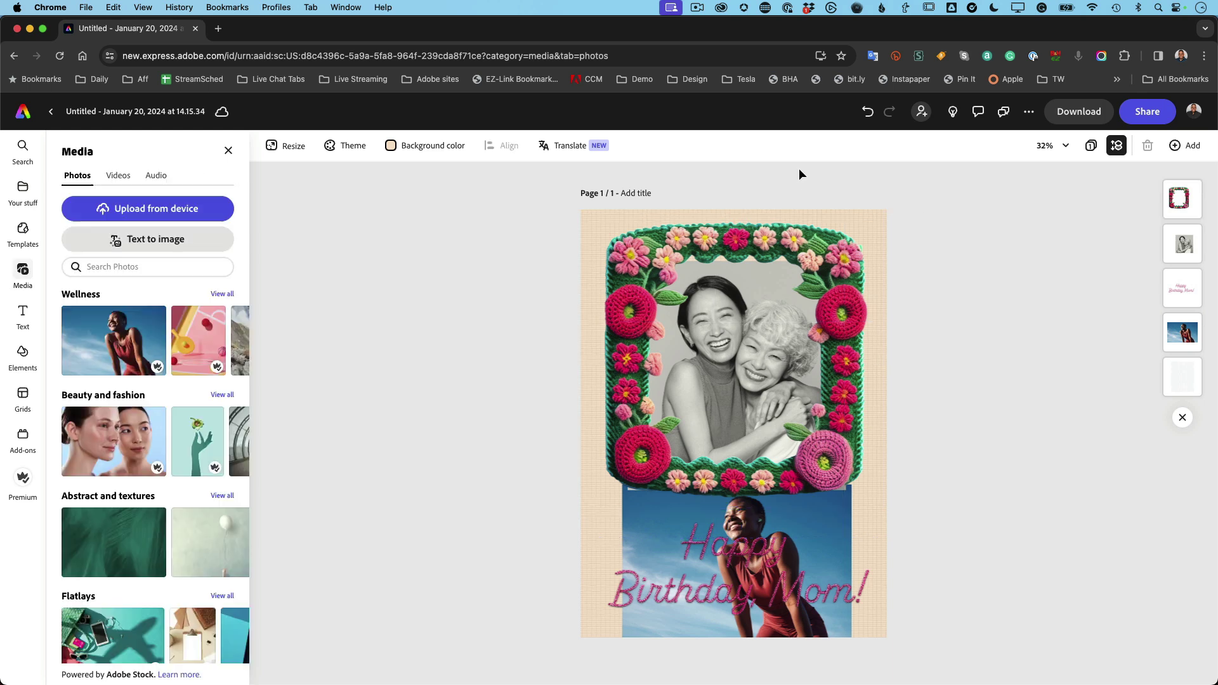
click(828, 268)
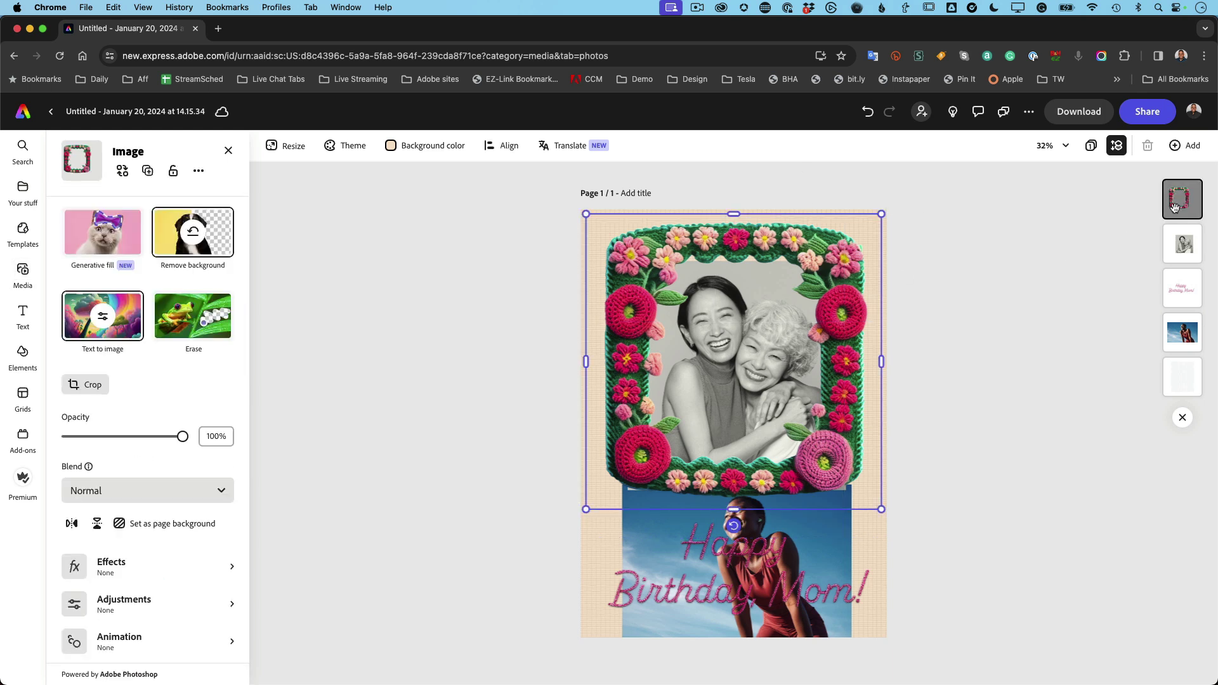
Step: Remove the background from the mother-and-daughter photo, then bring the floral frame back to the top
drag(1180, 205, 1182, 333)
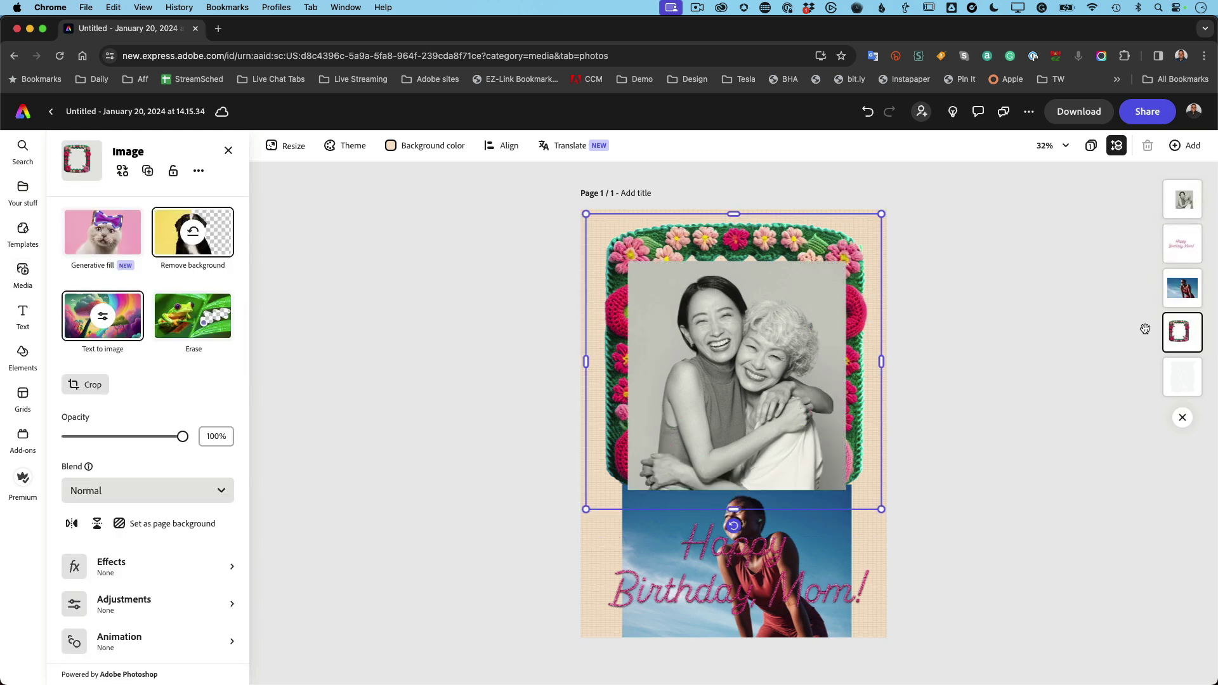
click(783, 301)
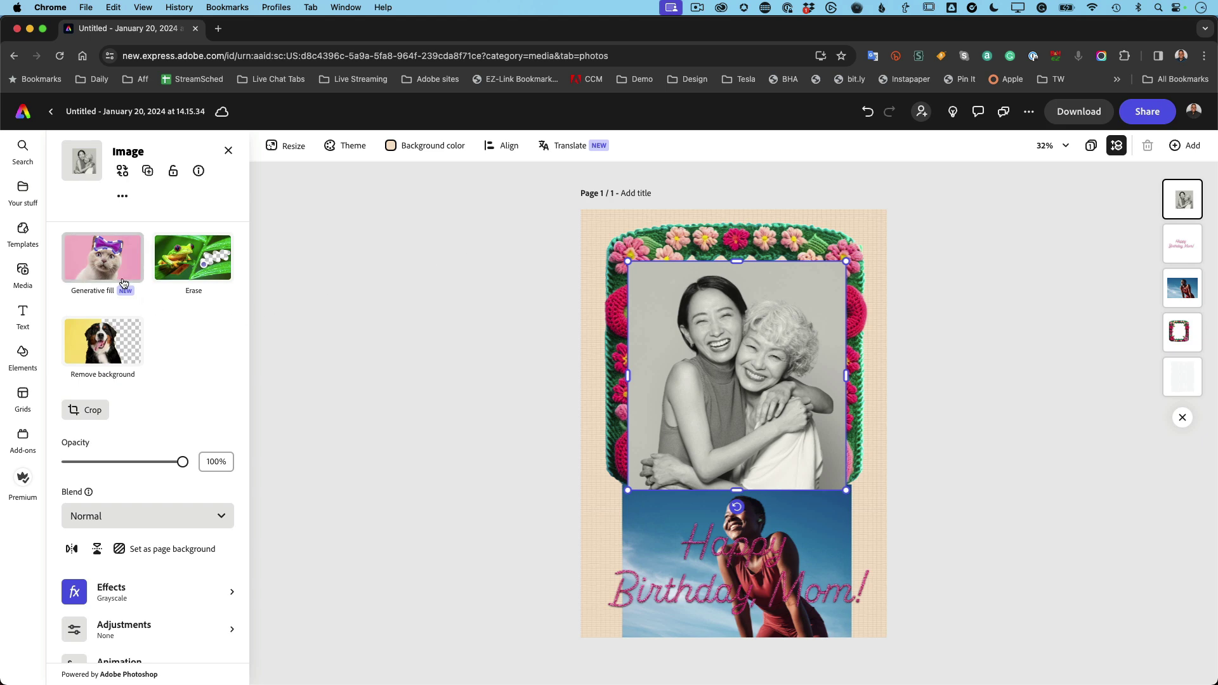
click(109, 333)
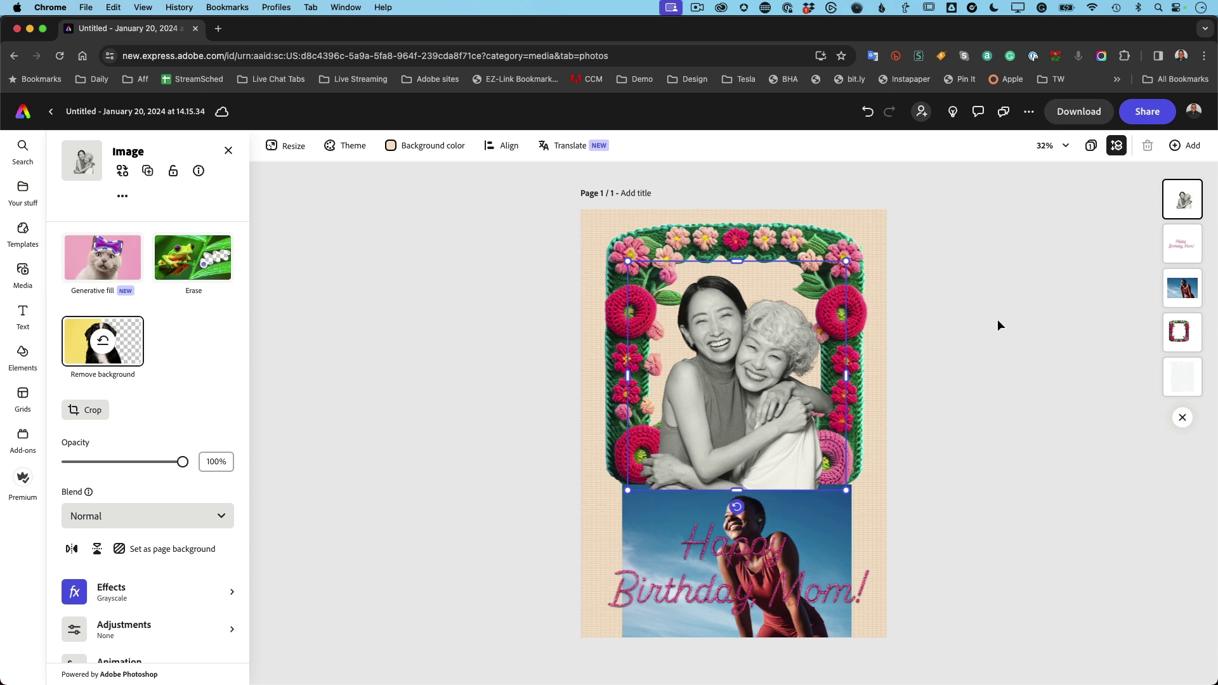
drag(1183, 338, 1169, 214)
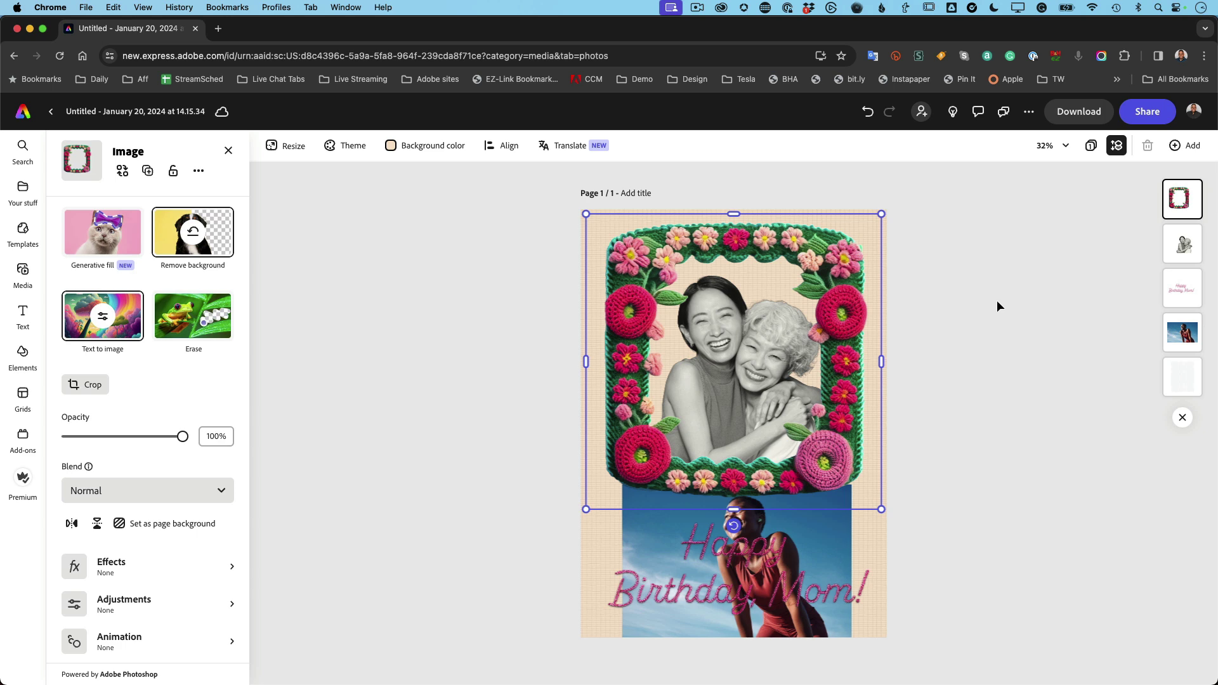
click(766, 547)
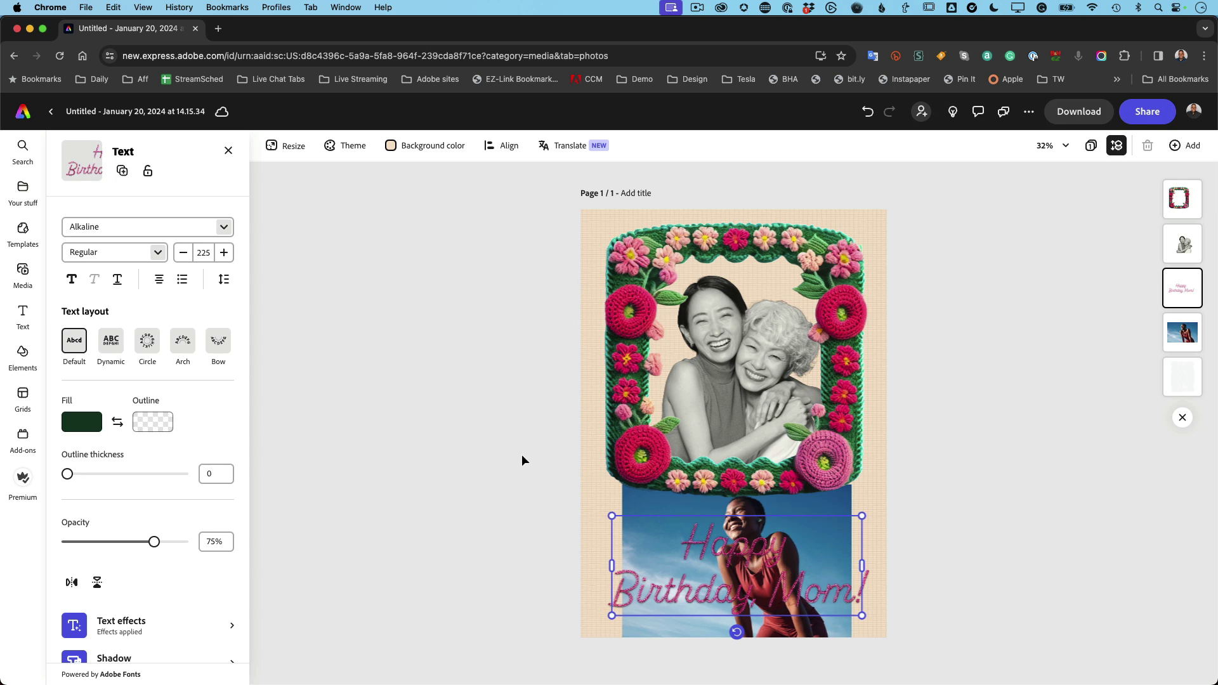
Step: Lock the greeting text and shift all page elements slightly
click(149, 173)
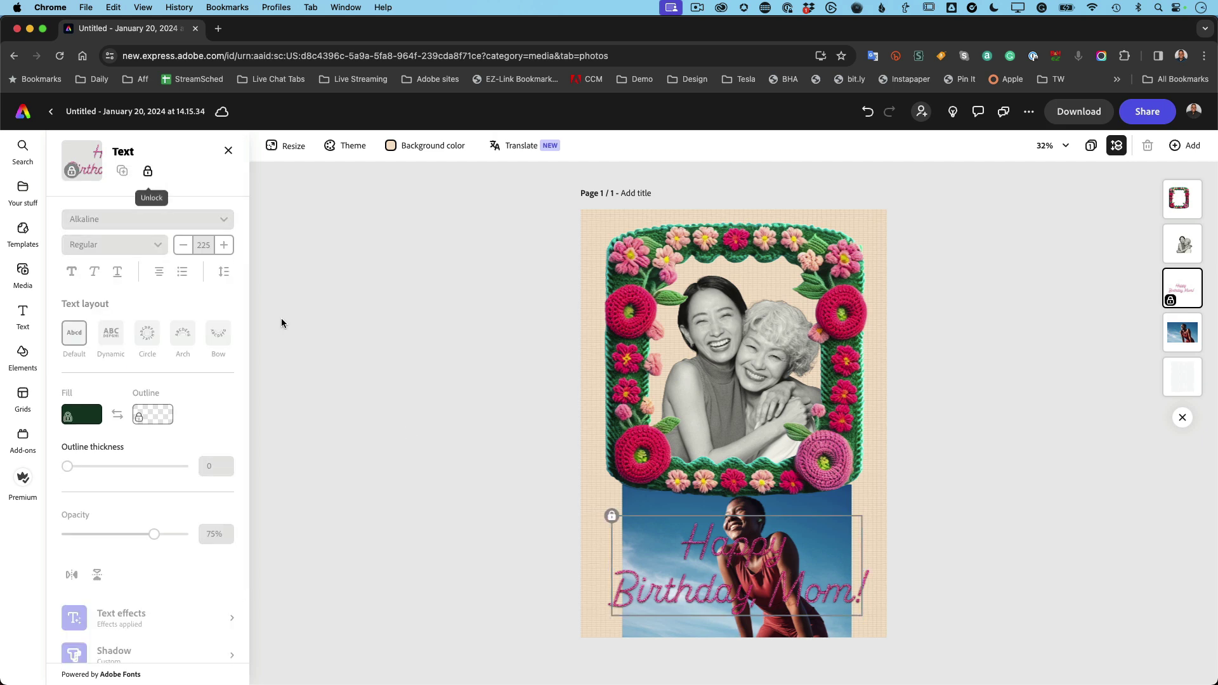
key(super+a)
mouse_move(658, 571)
mouse_down()
mouse_move(656, 610)
mouse_move(637, 569)
mouse_up()
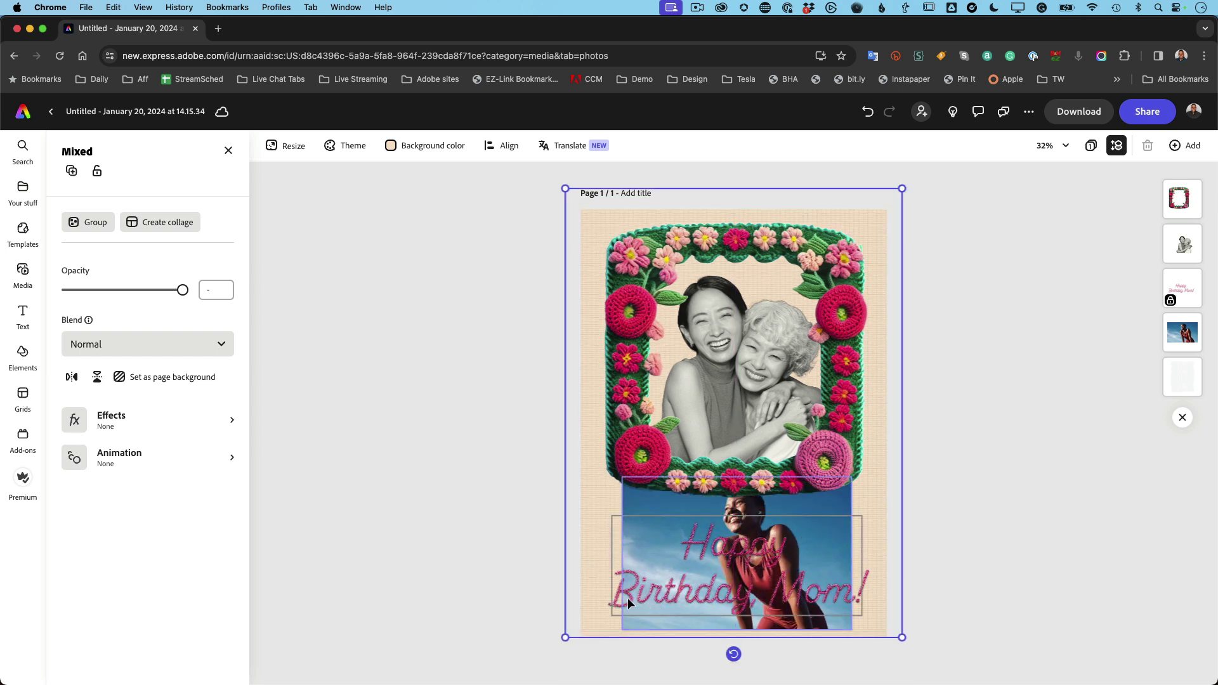
Step: Unlock the 'Happy Birthday, Mom!' text and move it slightly left over the woman-in-red photo
click(1183, 300)
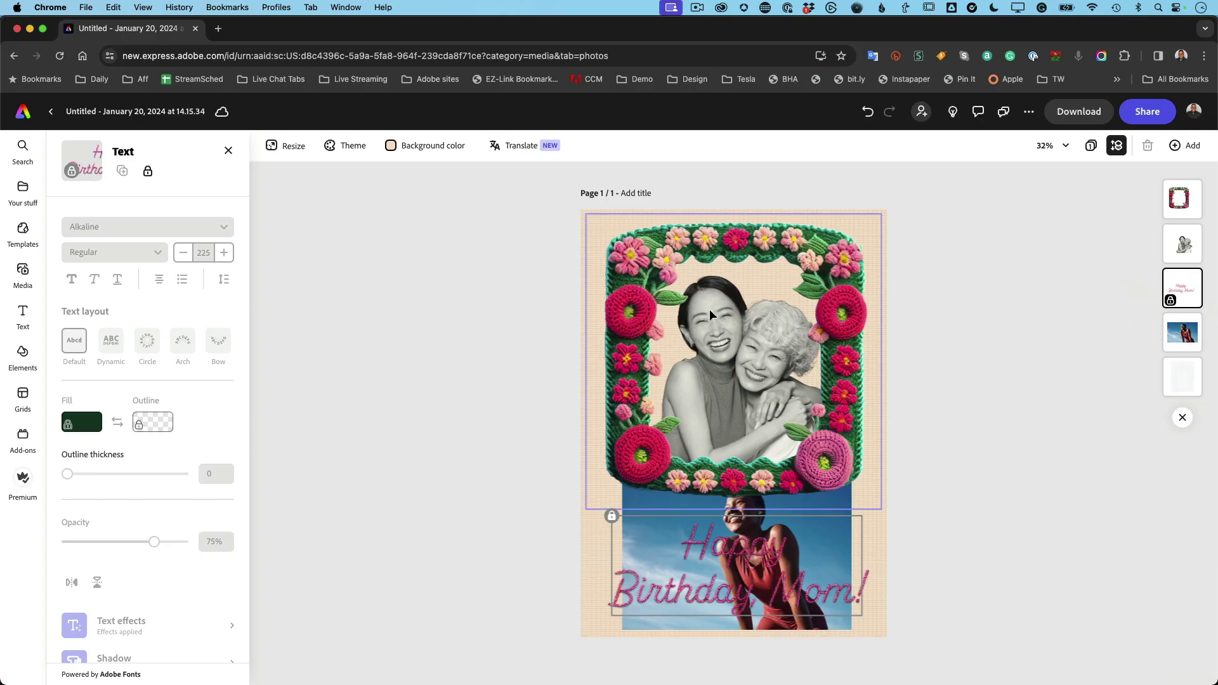
click(148, 171)
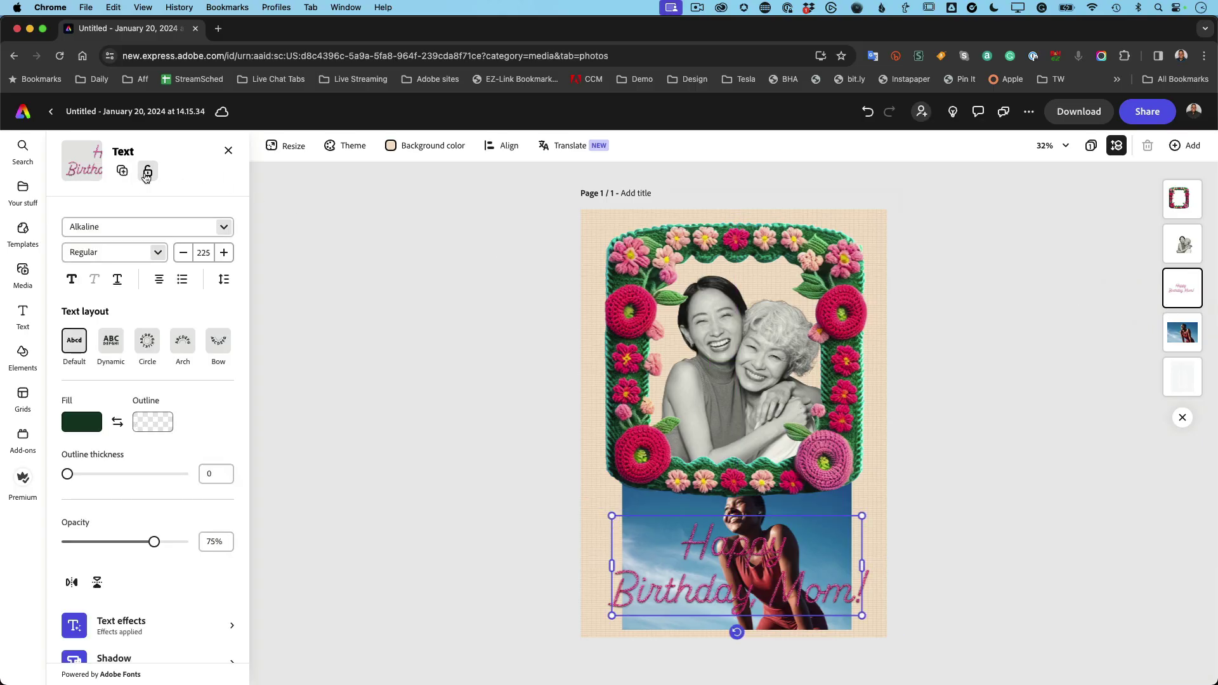
mouse_move(633, 560)
mouse_down()
mouse_move(638, 541)
mouse_move(632, 558)
mouse_up()
click(649, 616)
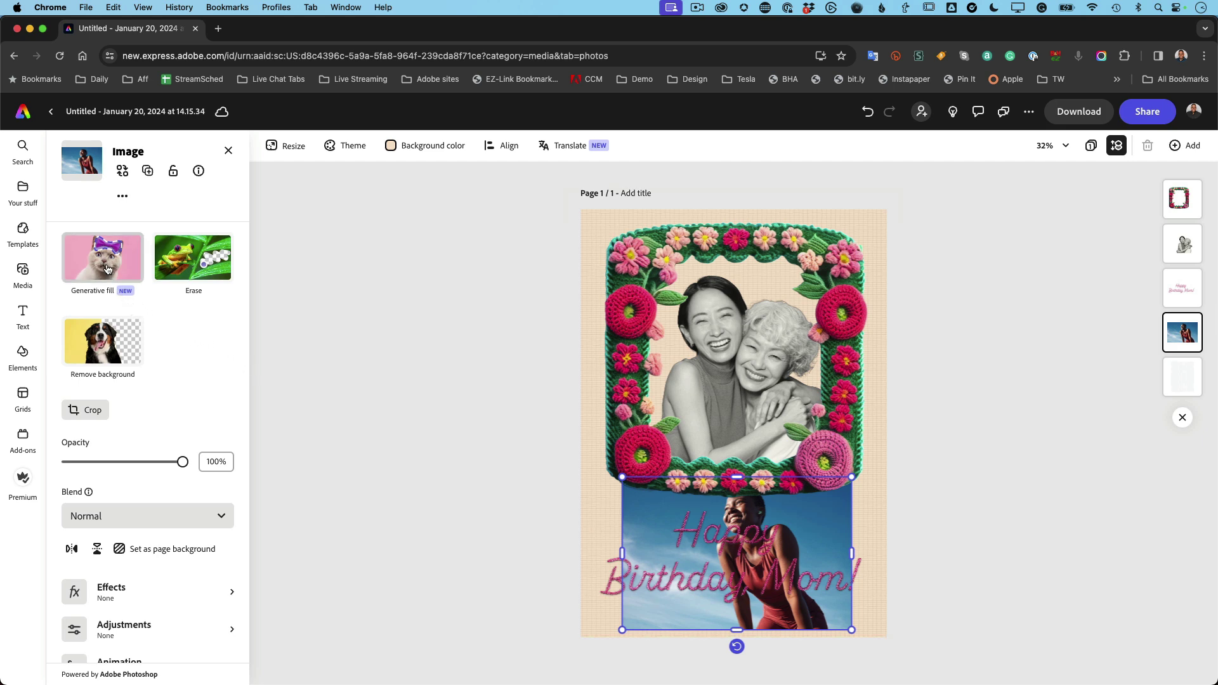
Step: Cut out the woman-in-red's background, move her to the lower right, and narrow the greeting box beside her
click(102, 343)
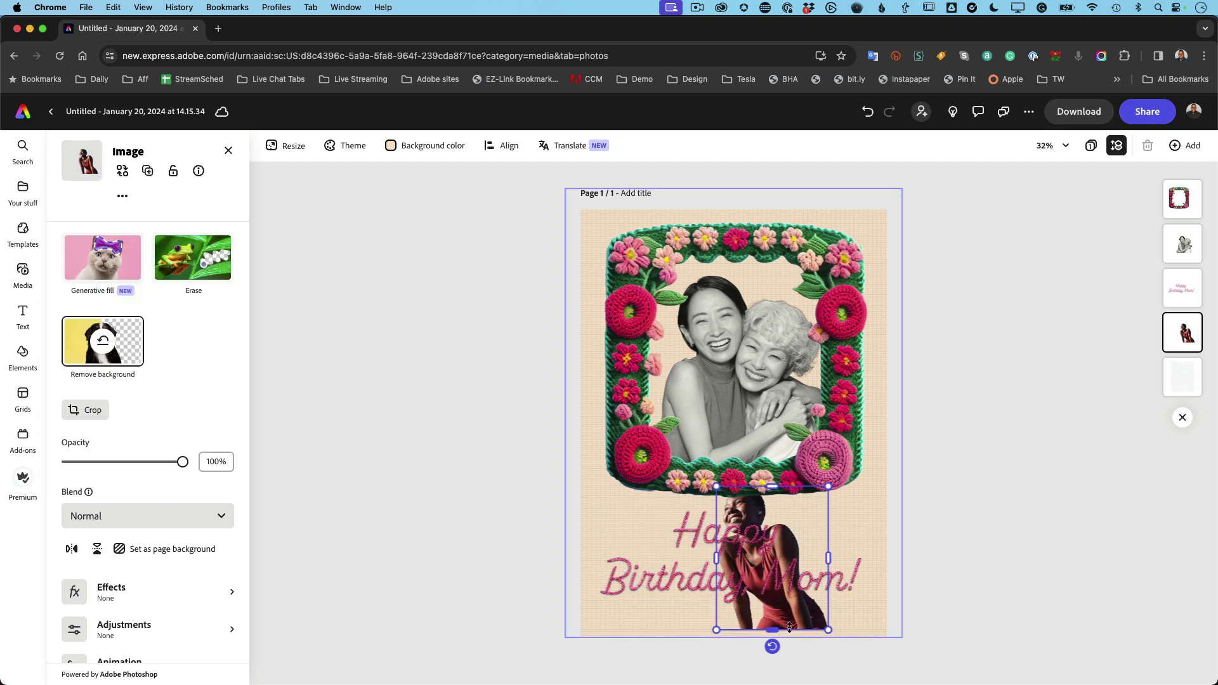
drag(789, 629, 843, 623)
click(740, 565)
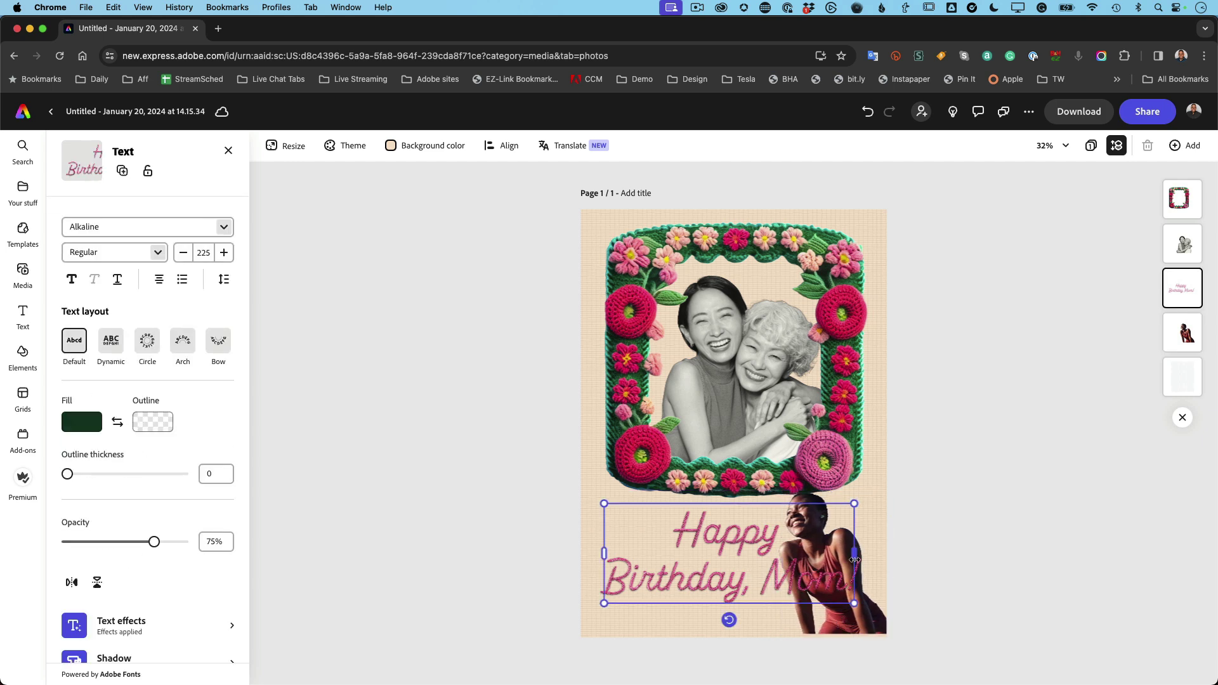
drag(854, 559, 712, 606)
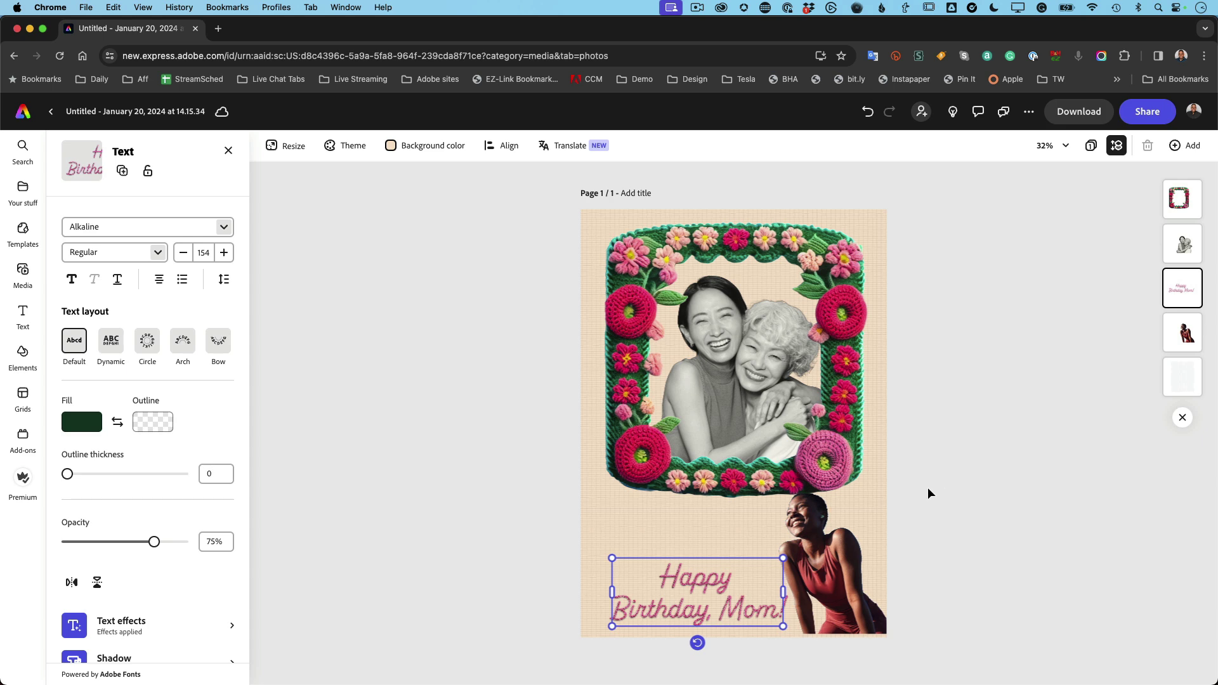
Step: Group the cut-out woman with the greeting, enlarge and centre the group, and layer it above the frame
shift+click(828, 585)
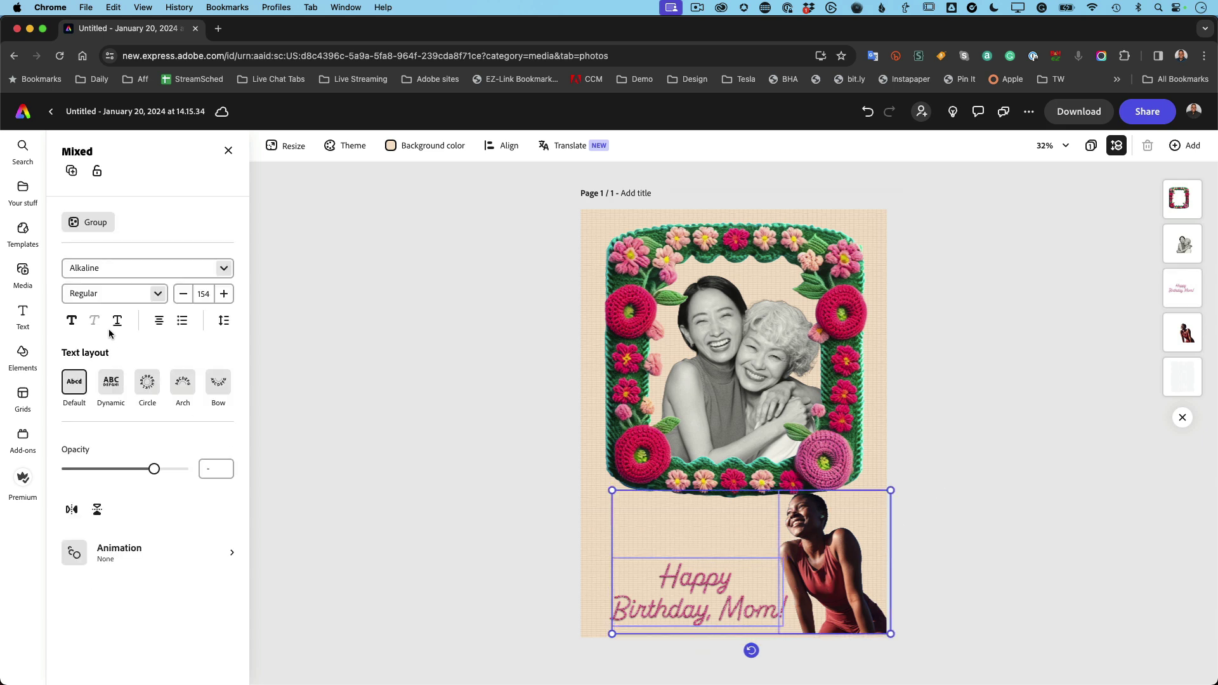
click(87, 223)
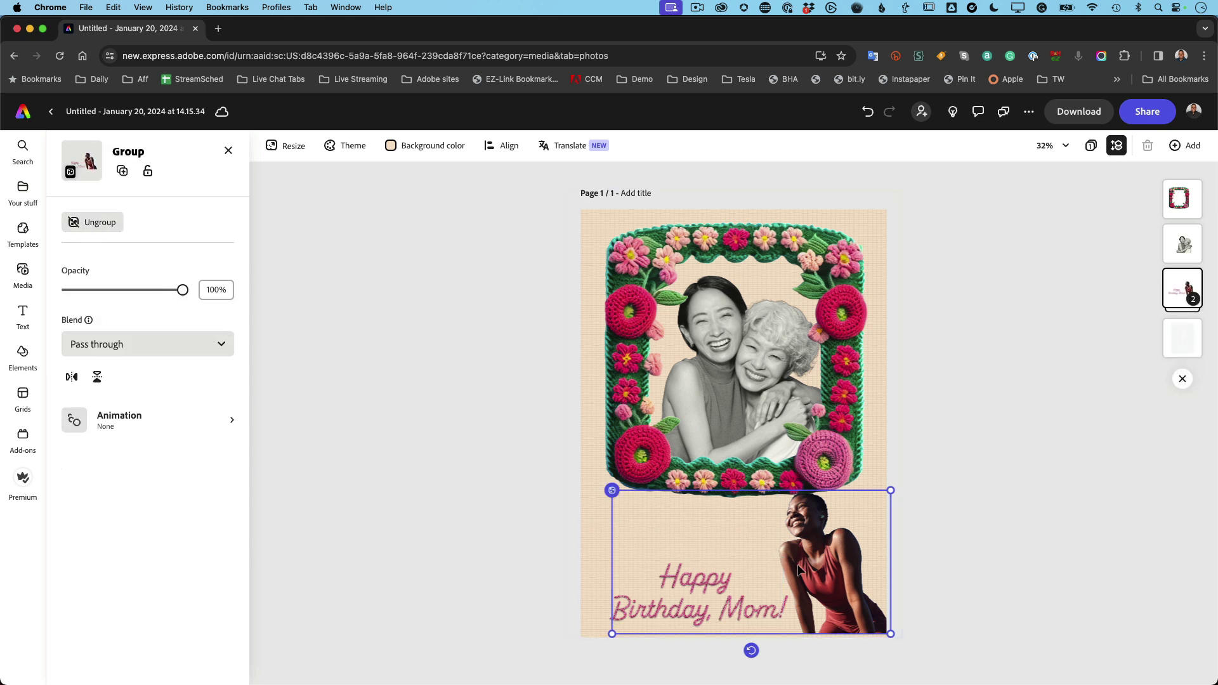
drag(863, 585, 852, 534)
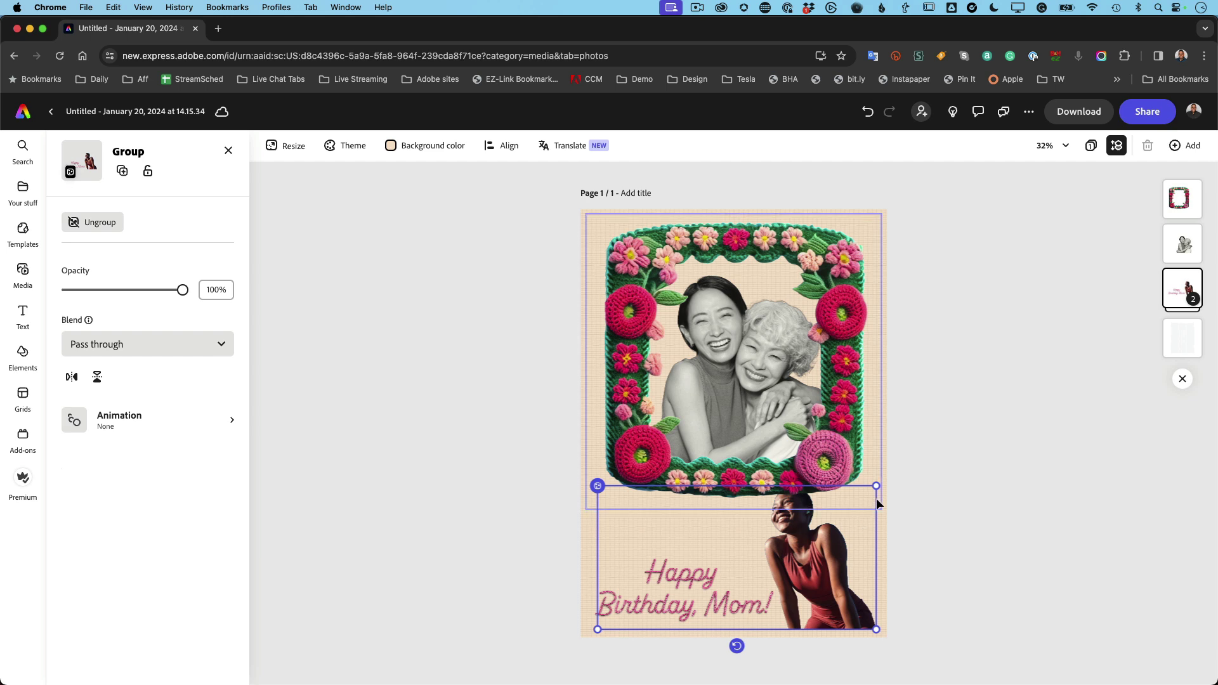
mouse_move(876, 486)
mouse_down()
mouse_move(742, 573)
mouse_move(912, 469)
mouse_move(865, 492)
mouse_move(893, 477)
mouse_up()
drag(817, 545, 807, 547)
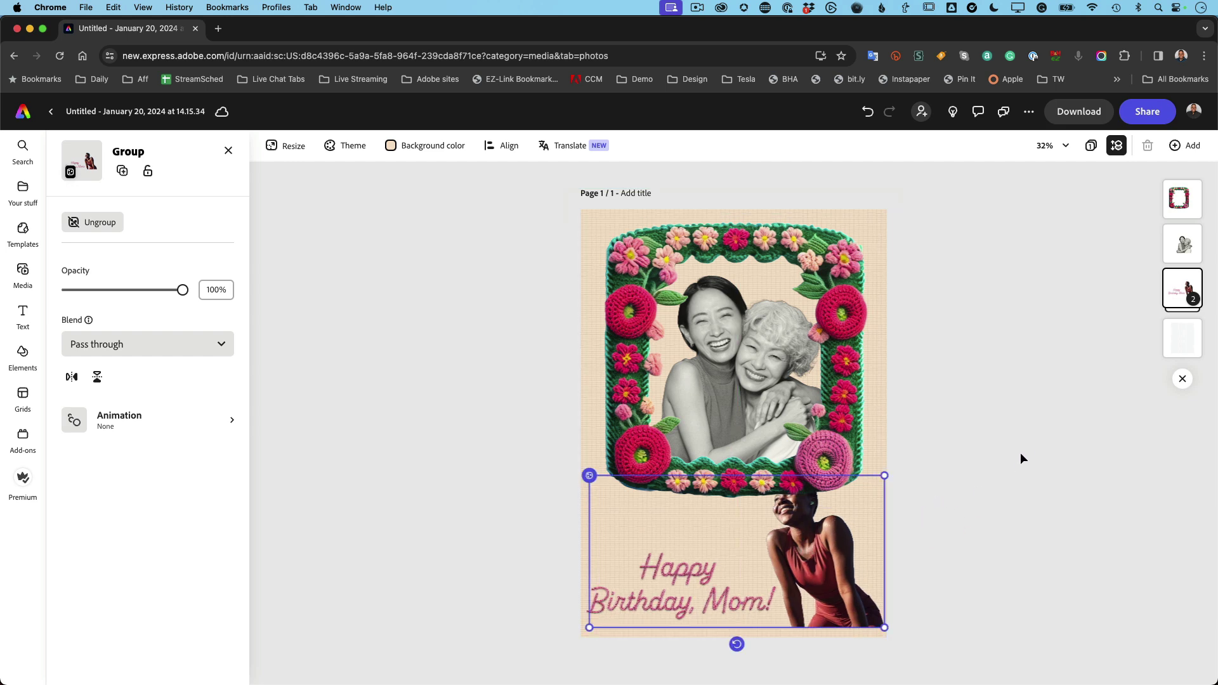
drag(1187, 289, 1184, 199)
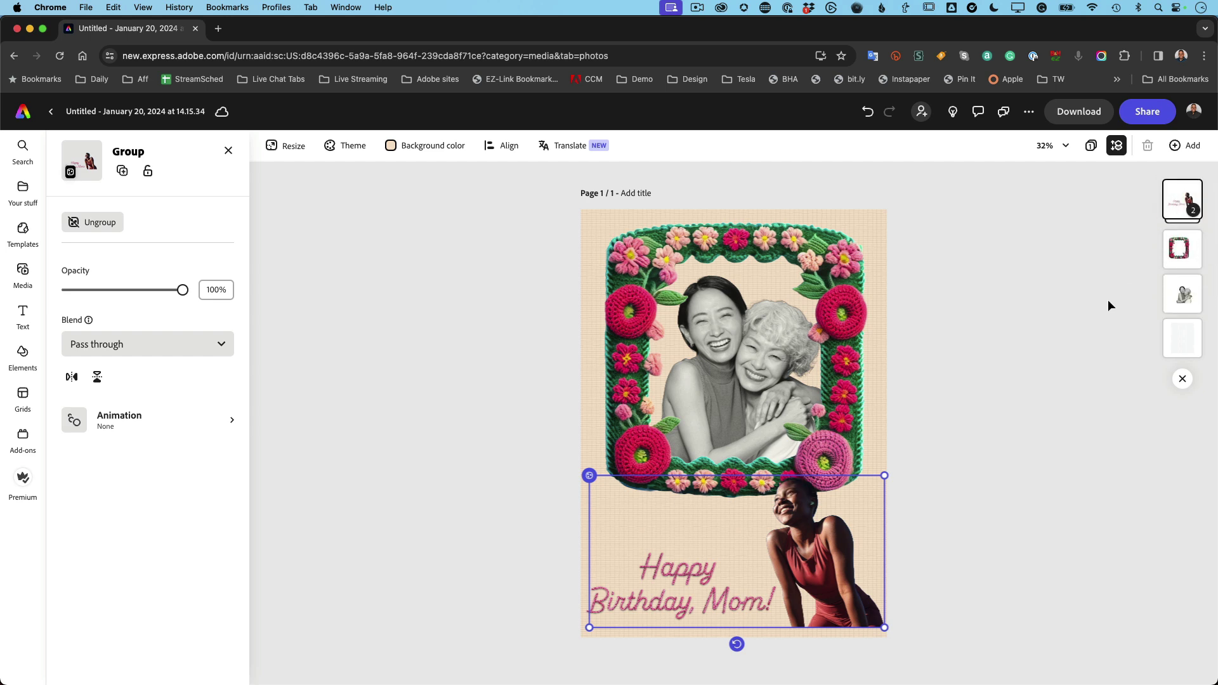
click(1107, 316)
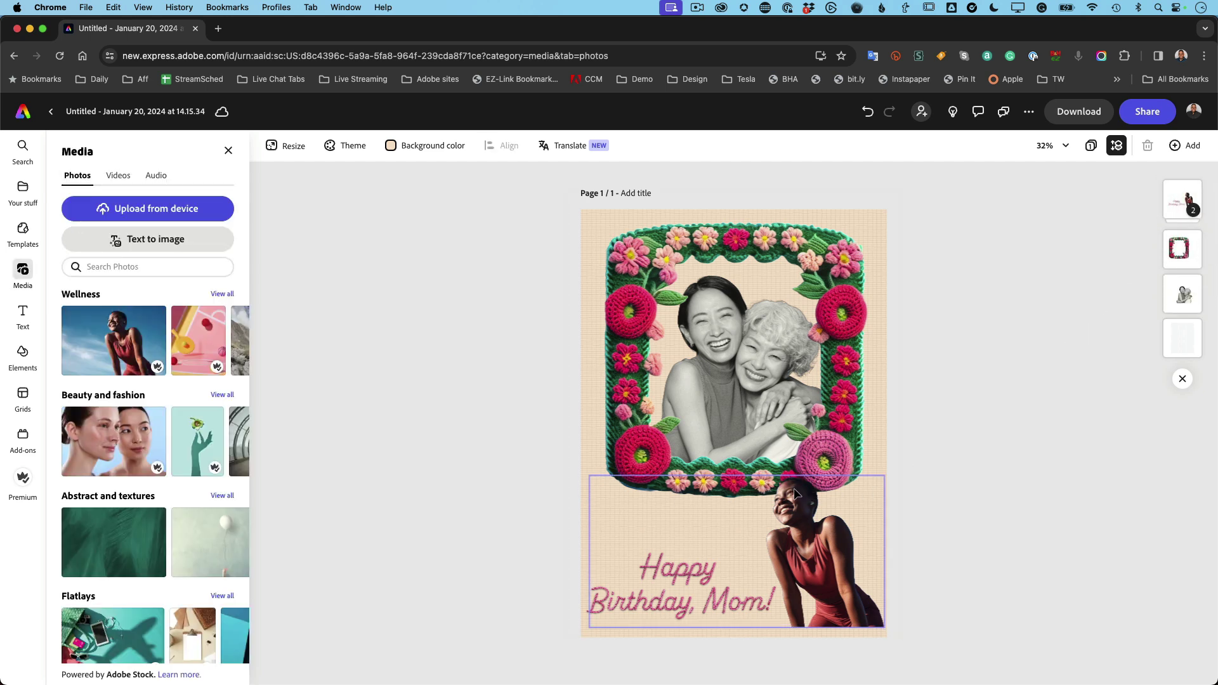